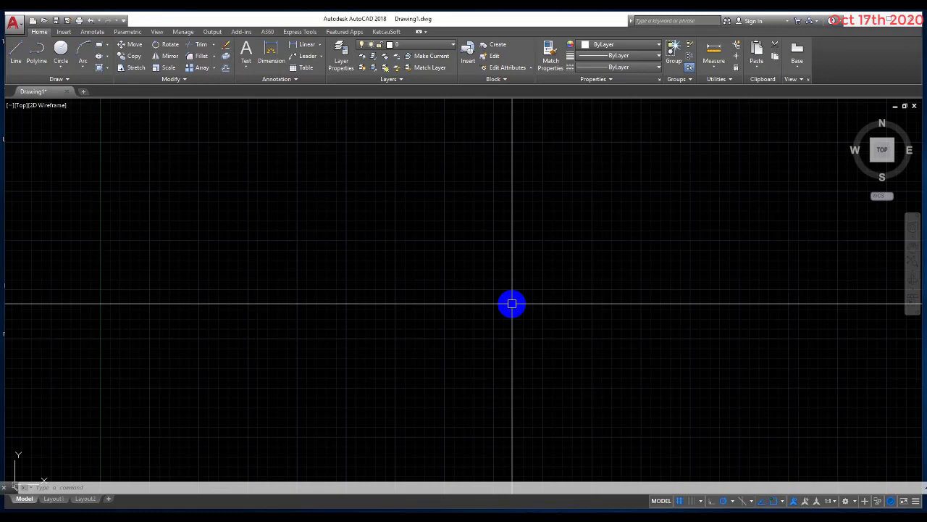
Step: Draw a circle with the CI command by picking its centre and a radius point
click(433, 234)
text(c)
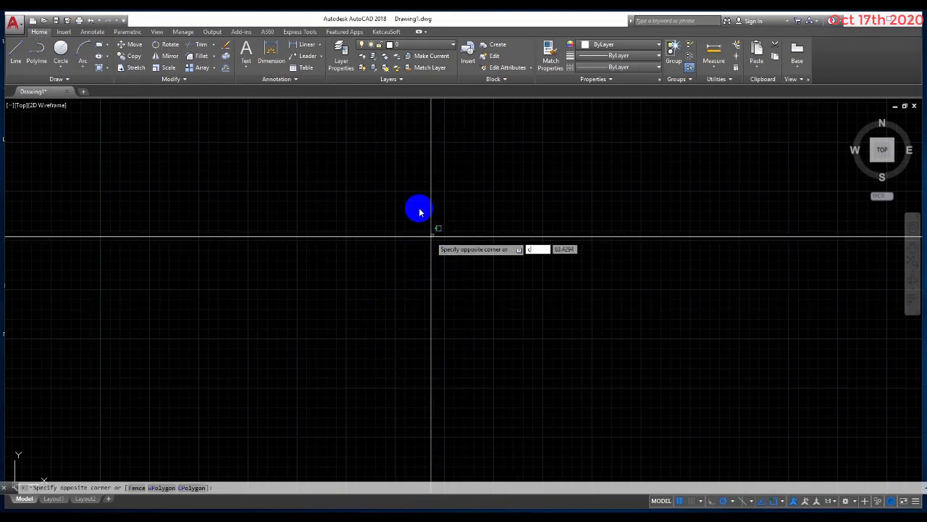
key(Escape)
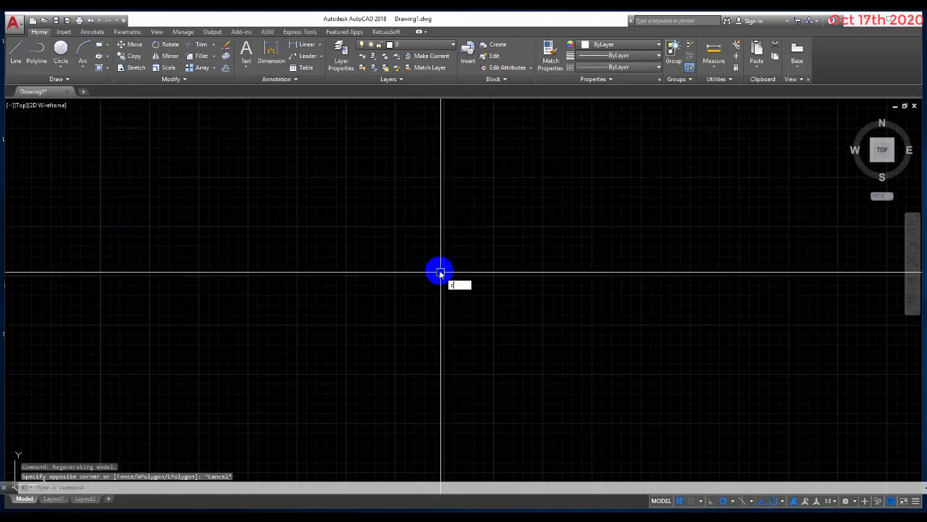
text(i)
key(Return)
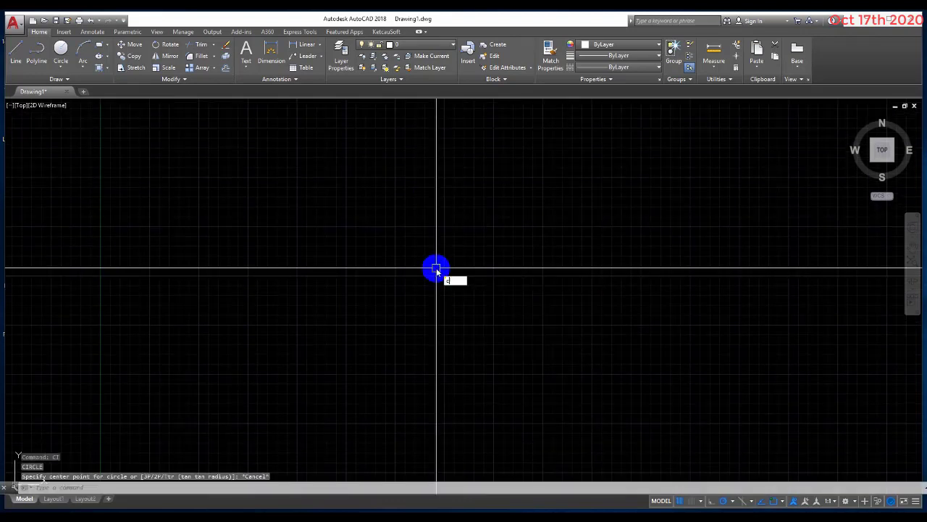
key(Return)
click(372, 256)
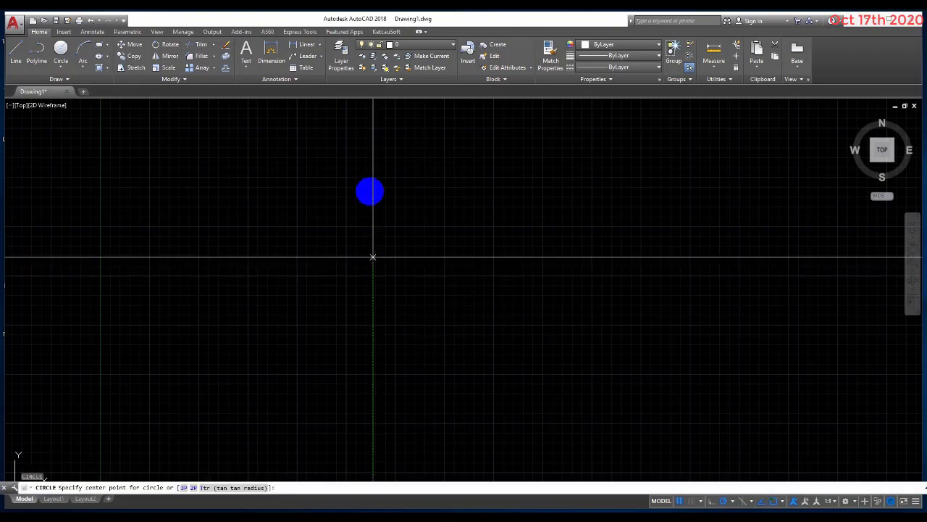
click(371, 186)
scroll(389, 261, down, 4)
scroll(385, 263, up, 2)
middle_drag(385, 263, 395, 231)
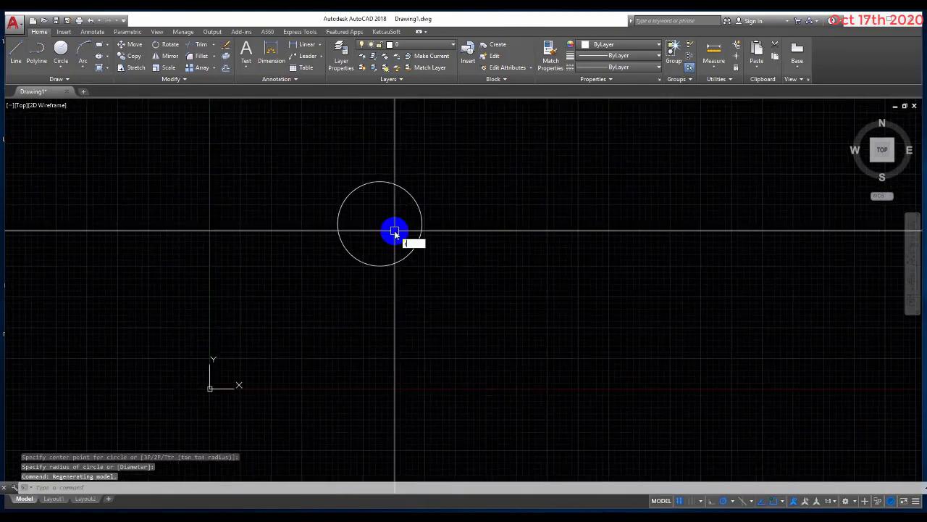
Step: Draw a rectangle starting inside the circle and extending to its lower right
key(Return)
click(392, 223)
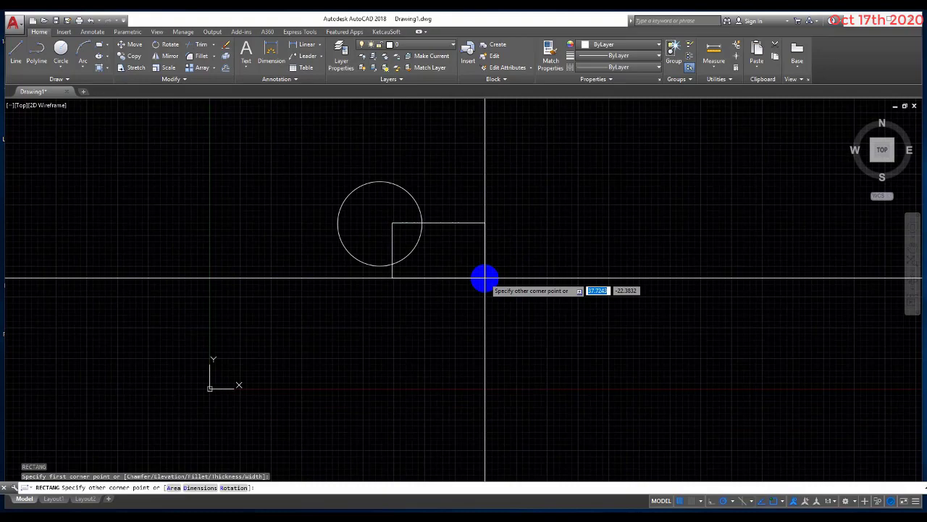
scroll(437, 254, up, 4)
scroll(460, 263, down, 3)
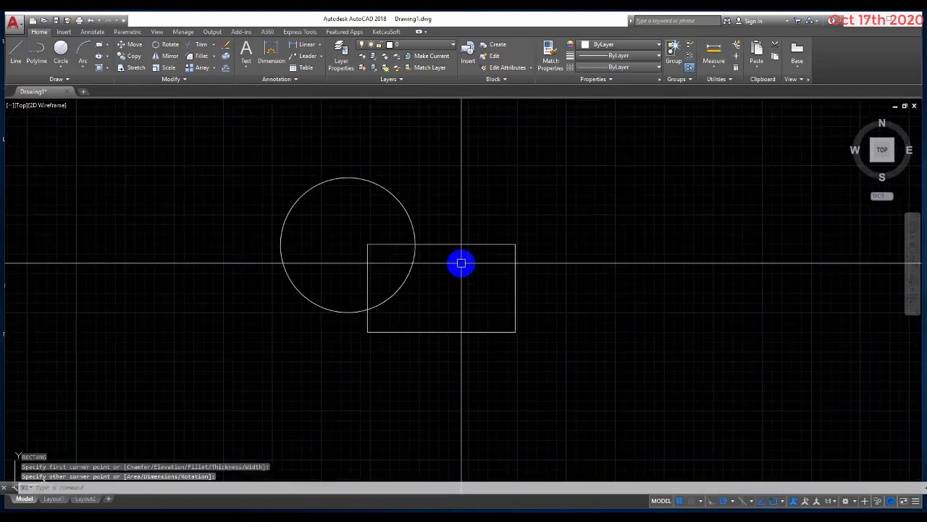
scroll(453, 248, up, 1)
scroll(460, 271, down, 3)
scroll(454, 271, up, 3)
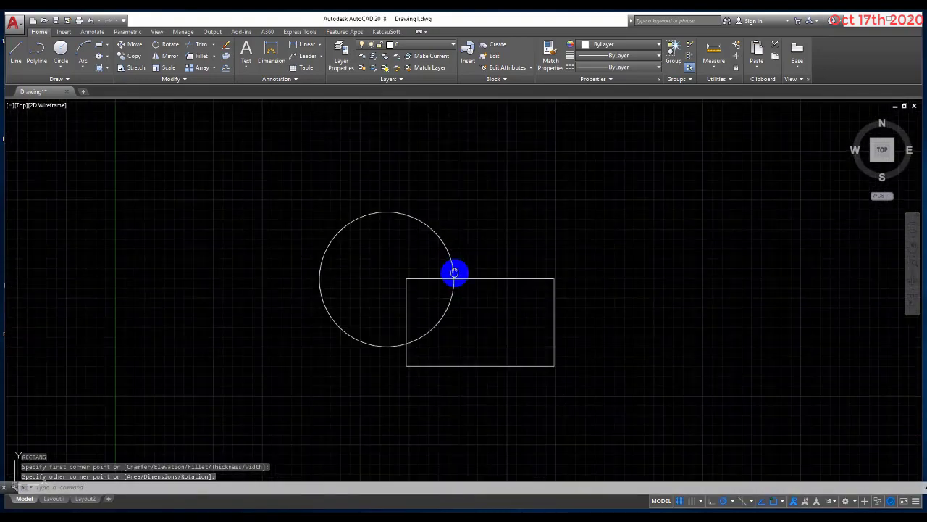
middle_drag(454, 271, 445, 198)
middle_drag(387, 329, 419, 275)
Step: Draw a horizontal polyline beneath the circle and rectangle
text(pl)
key(Return)
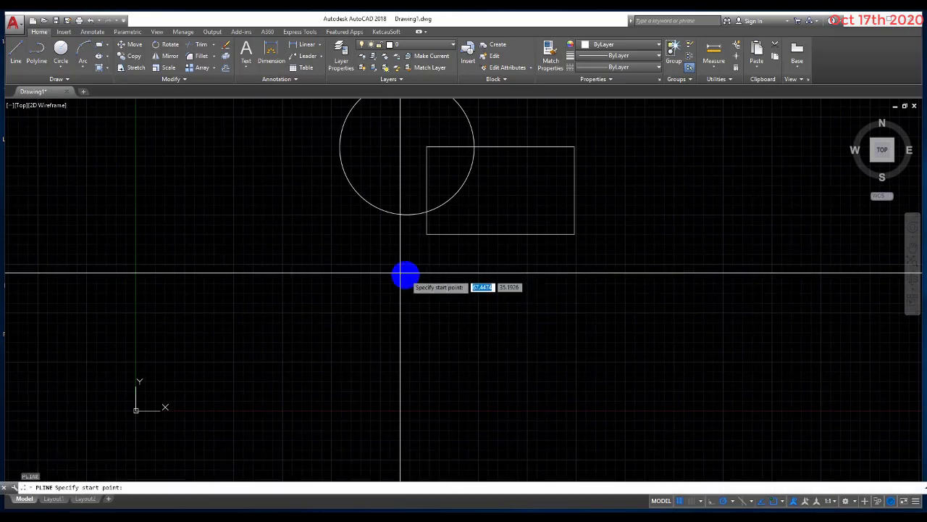
click(359, 261)
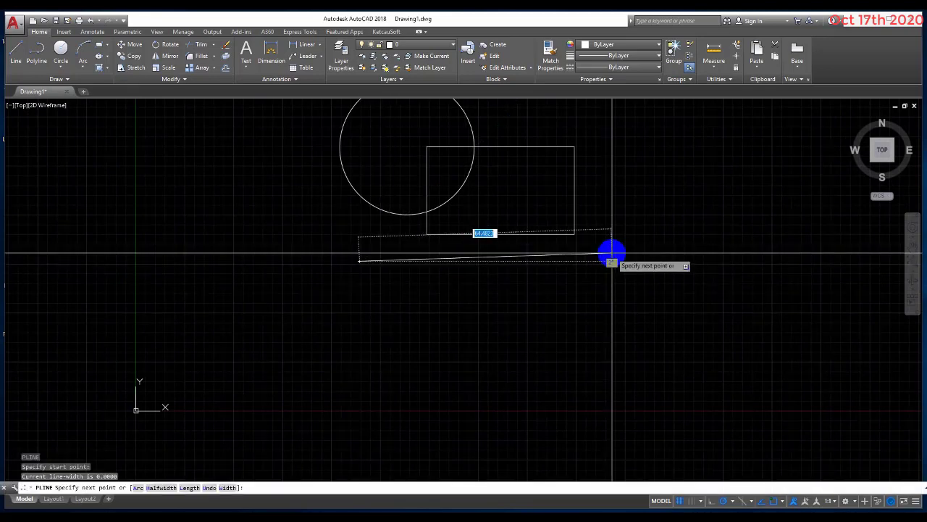
click(574, 259)
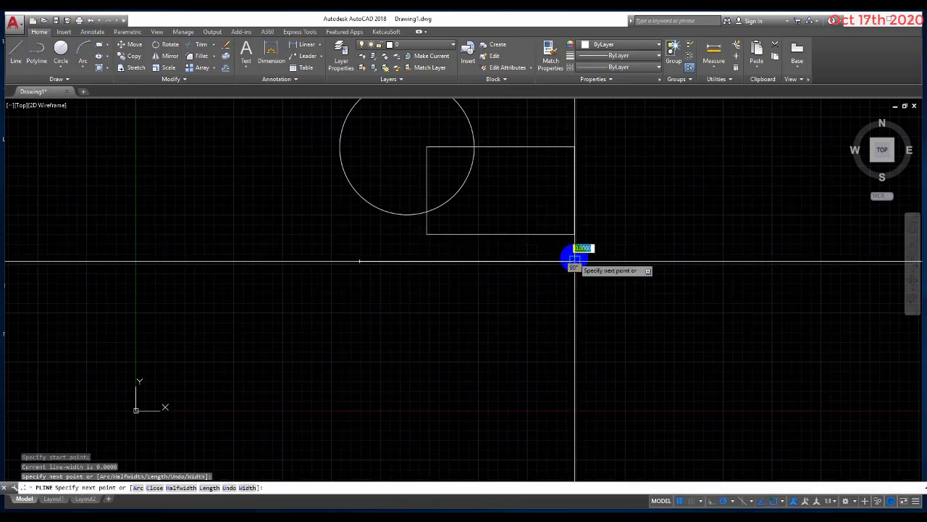
scroll(606, 261, down, 3)
scroll(547, 289, up, 3)
middle_drag(547, 290, 307, 288)
scroll(473, 261, down, 3)
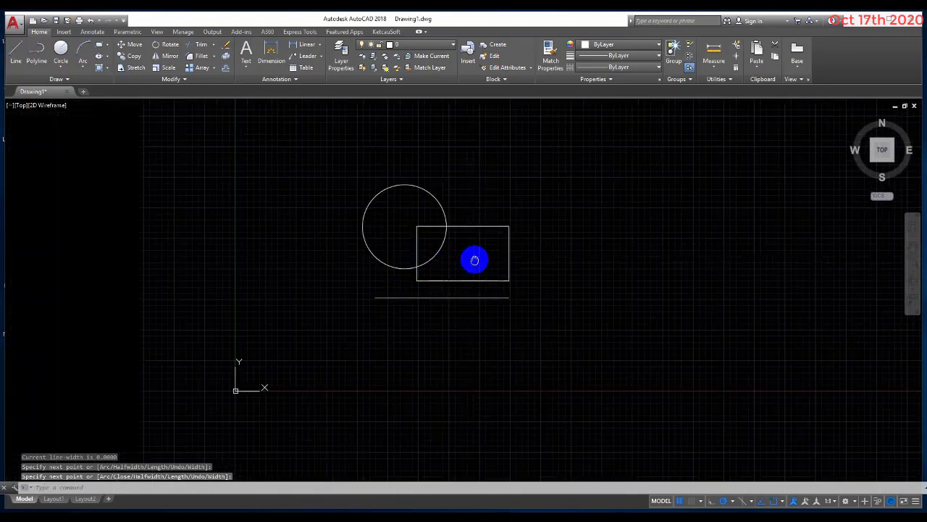
scroll(459, 257, up, 5)
scroll(458, 296, down, 3)
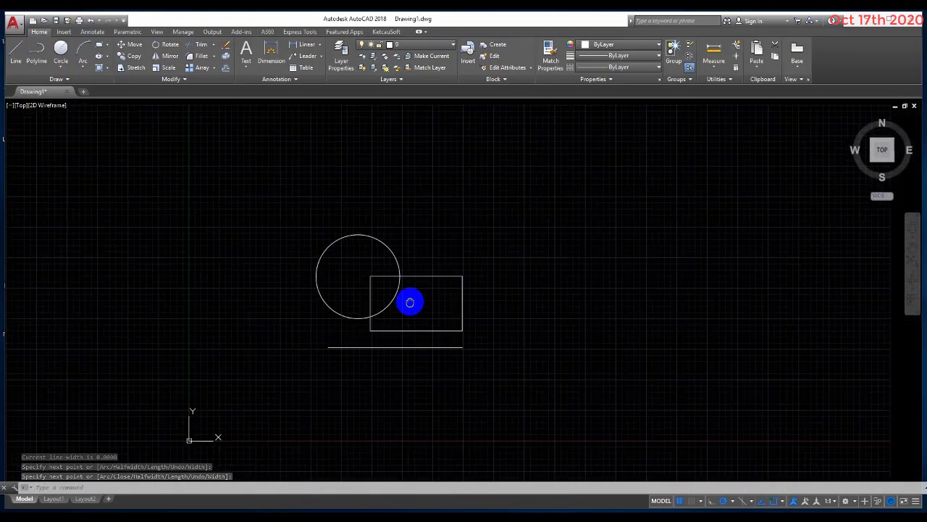
scroll(408, 302, up, 2)
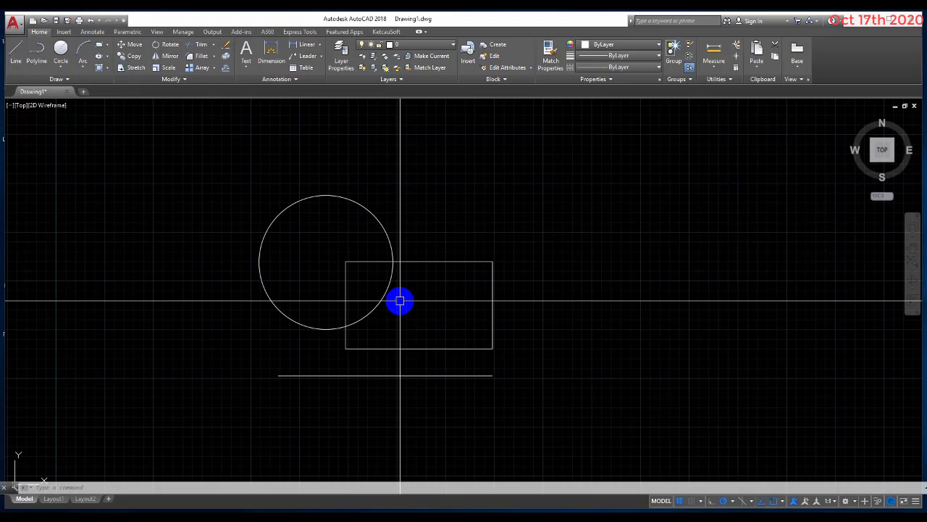
scroll(400, 300, down, 4)
scroll(416, 312, up, 4)
middle_drag(416, 312, 454, 302)
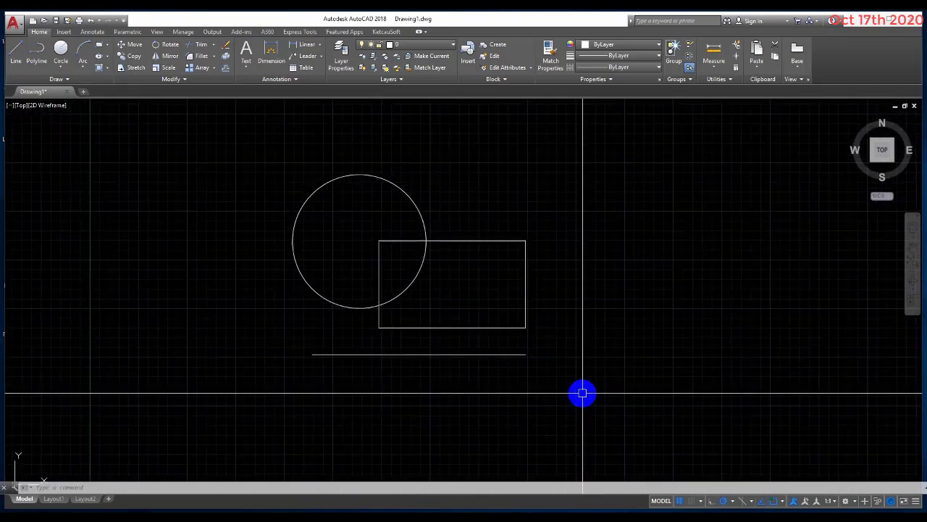
Step: Crossing-select the circle, rectangle and line, copy them, and start a block paste (Ctrl+Shift+V)
click(583, 393)
click(271, 222)
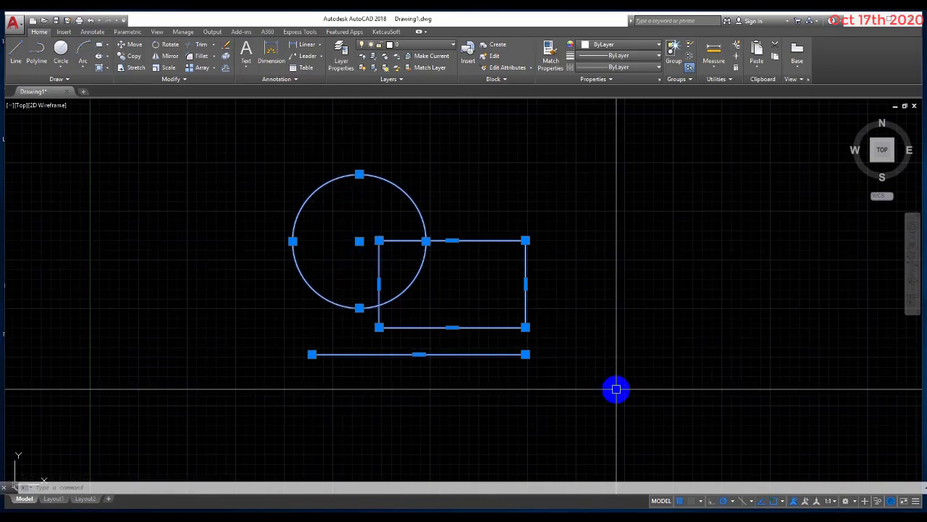
scroll(531, 395, up, 4)
scroll(573, 372, down, 4)
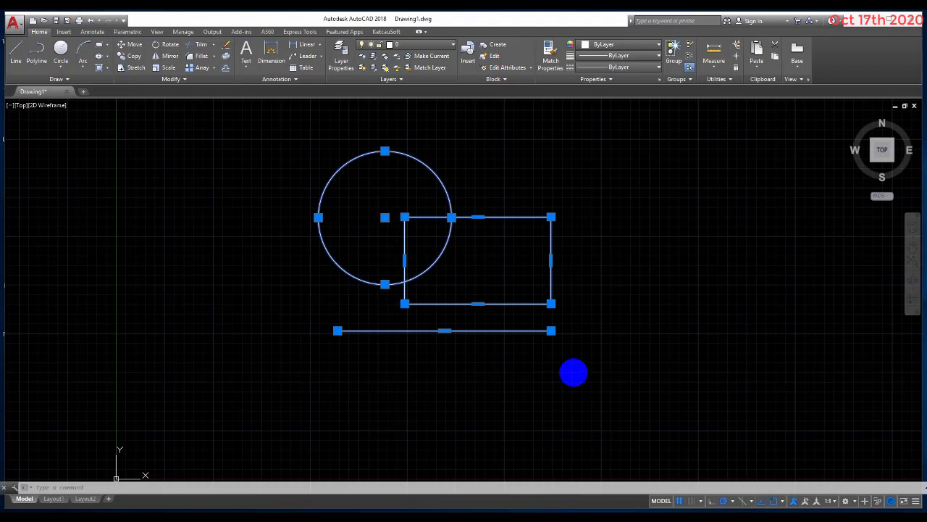
key(ctrl+c)
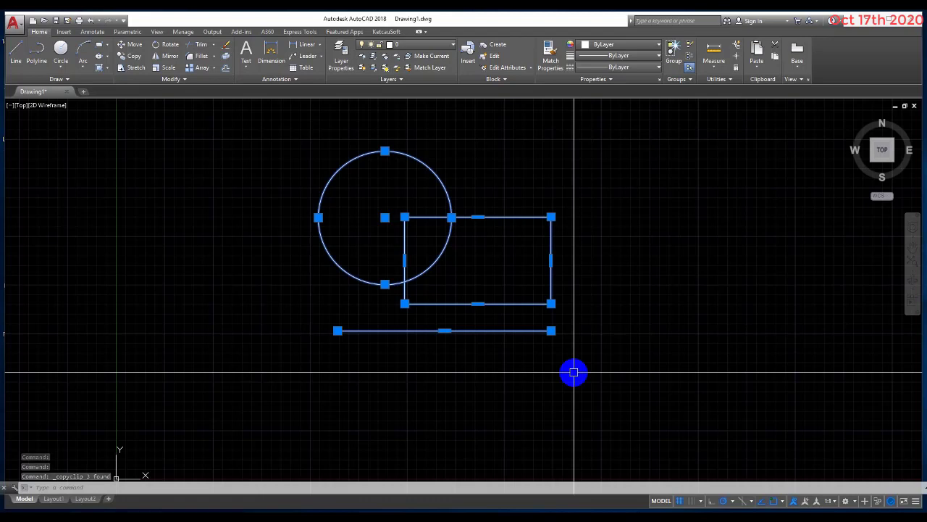
key(ctrl+shift+v)
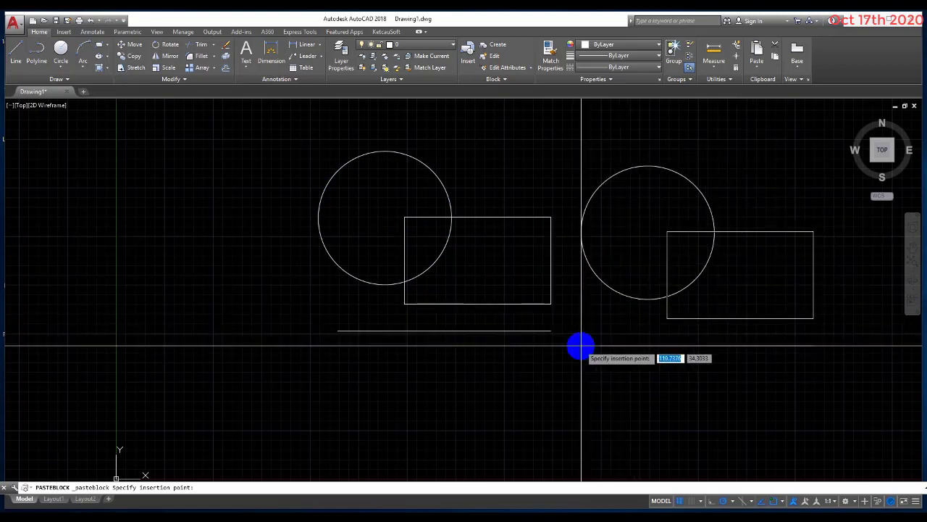
scroll(585, 346, down, 2)
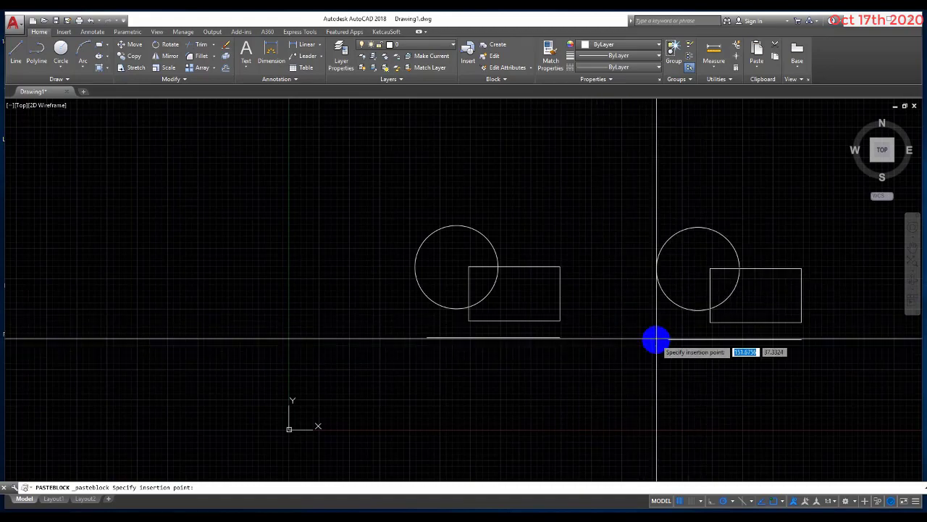
click(656, 337)
scroll(754, 364, down, 2)
middle_drag(753, 364, 555, 325)
click(559, 310)
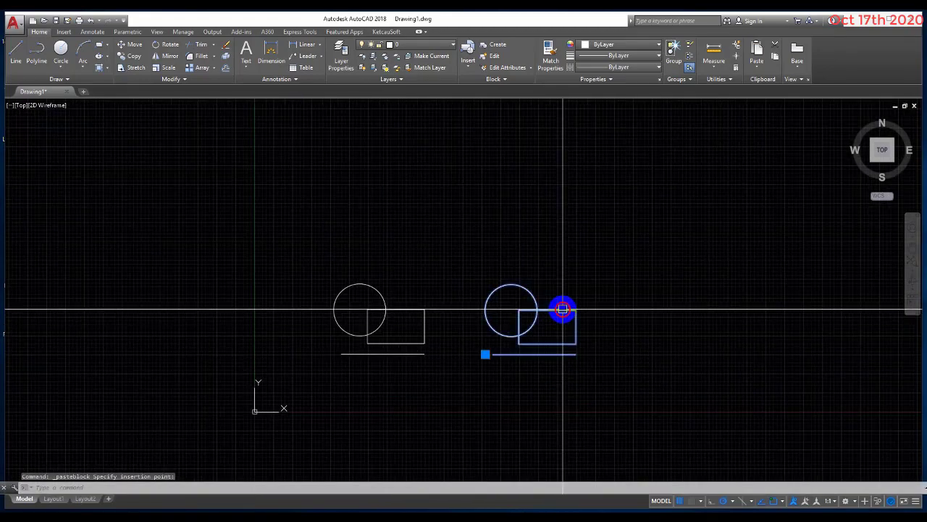
scroll(554, 319, up, 4)
scroll(551, 329, down, 2)
scroll(532, 300, up, 2)
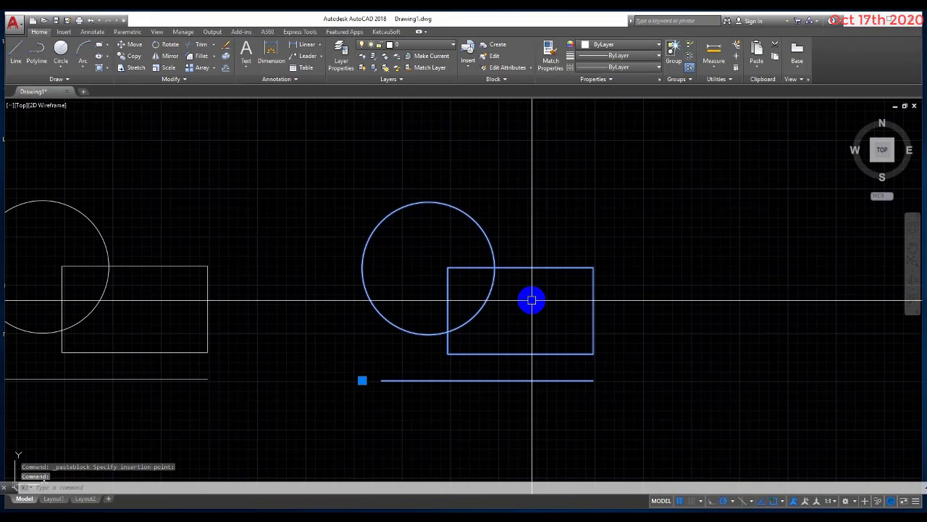
middle_drag(281, 344, 576, 300)
scroll(406, 319, down, 2)
scroll(667, 306, up, 2)
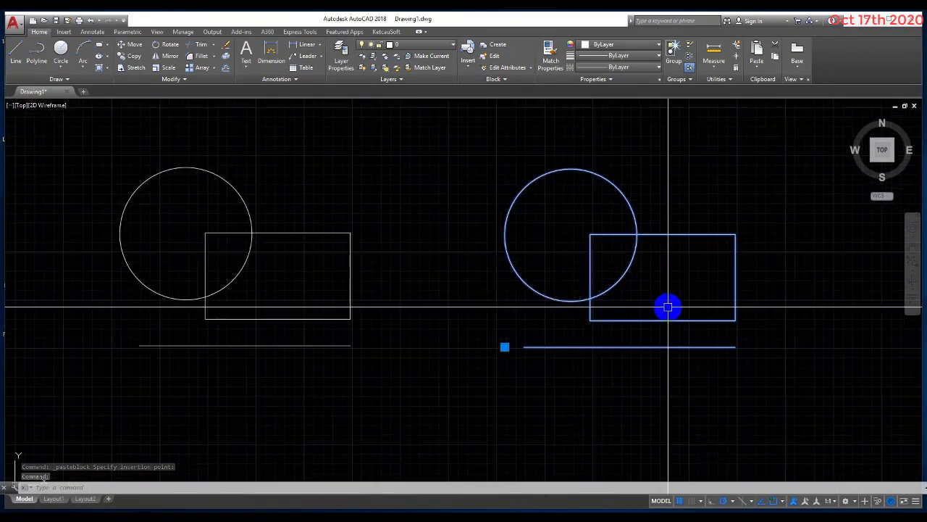
middle_drag(493, 309, 621, 325)
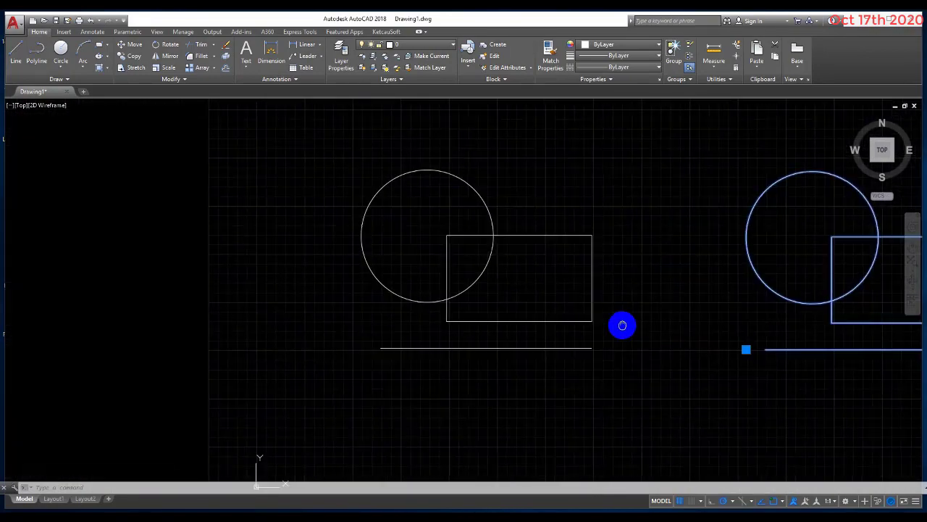
scroll(424, 263, up, 2)
scroll(433, 313, down, 6)
click(371, 197)
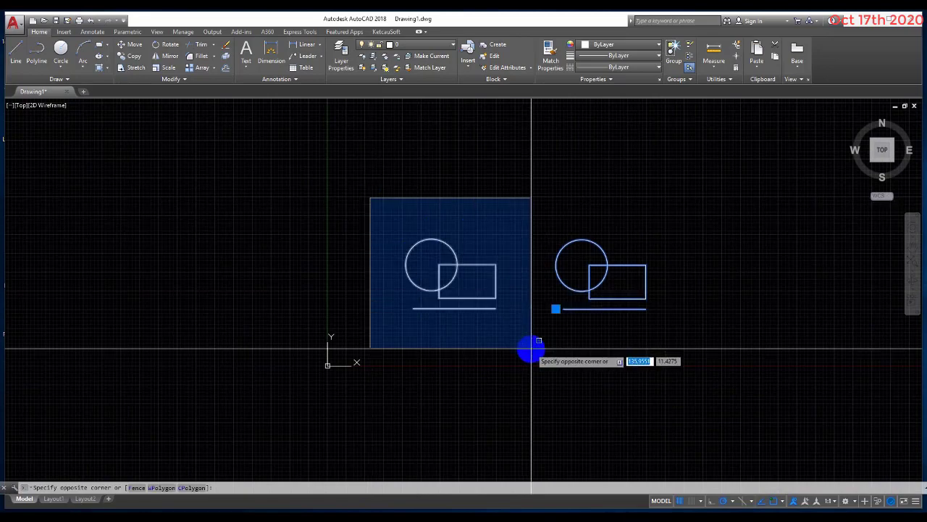
click(532, 349)
scroll(523, 290, up, 3)
scroll(414, 358, down, 3)
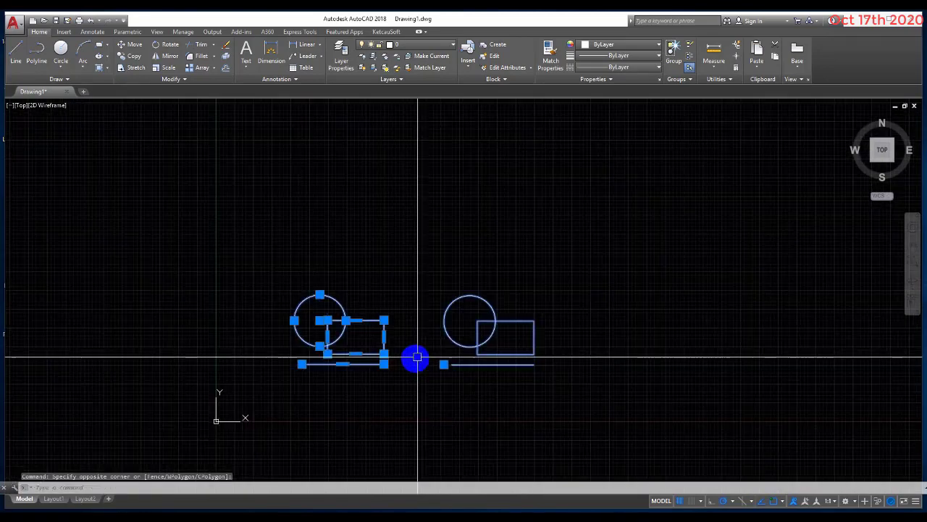
key(Escape)
scroll(507, 337, up, 5)
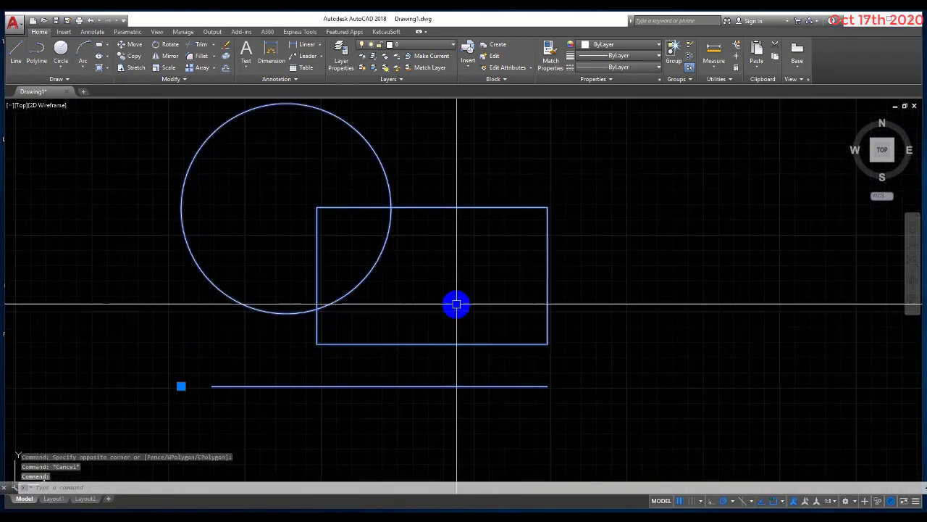
scroll(456, 305, down, 4)
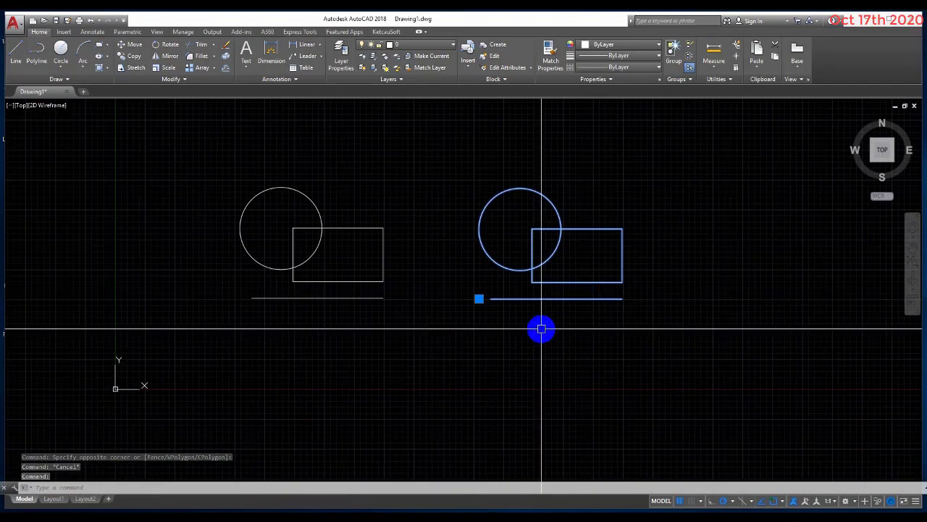
scroll(584, 279, up, 2)
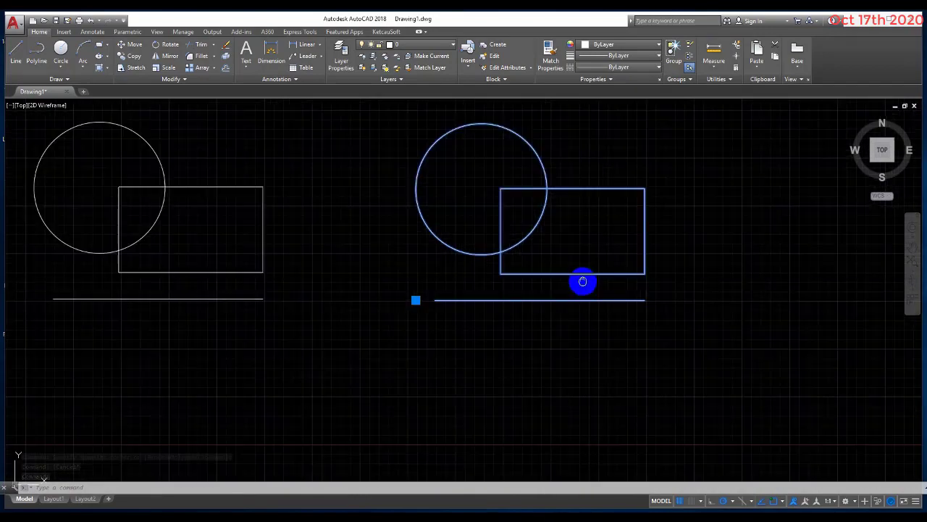
scroll(379, 375, down, 2)
scroll(519, 313, up, 2)
scroll(518, 313, down, 5)
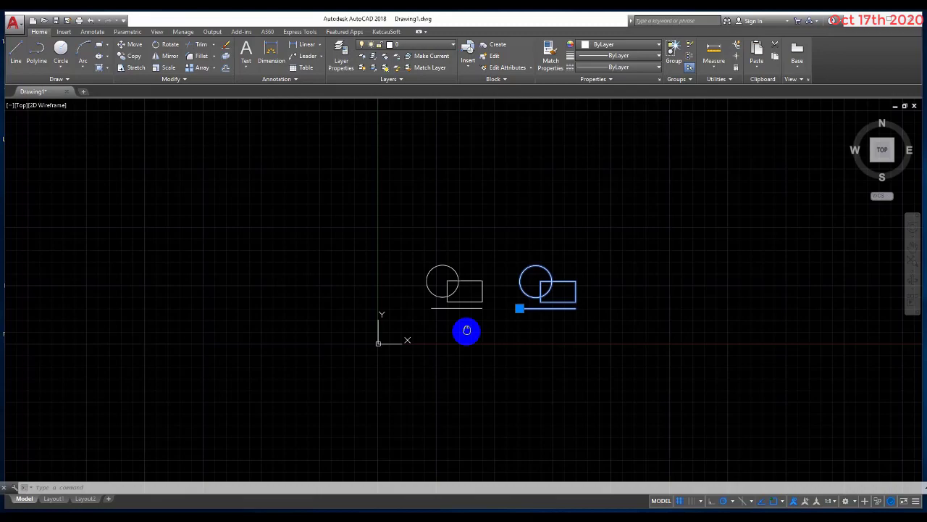
scroll(466, 331, up, 3)
middle_drag(485, 256, 480, 309)
scroll(476, 317, down, 2)
scroll(476, 317, up, 2)
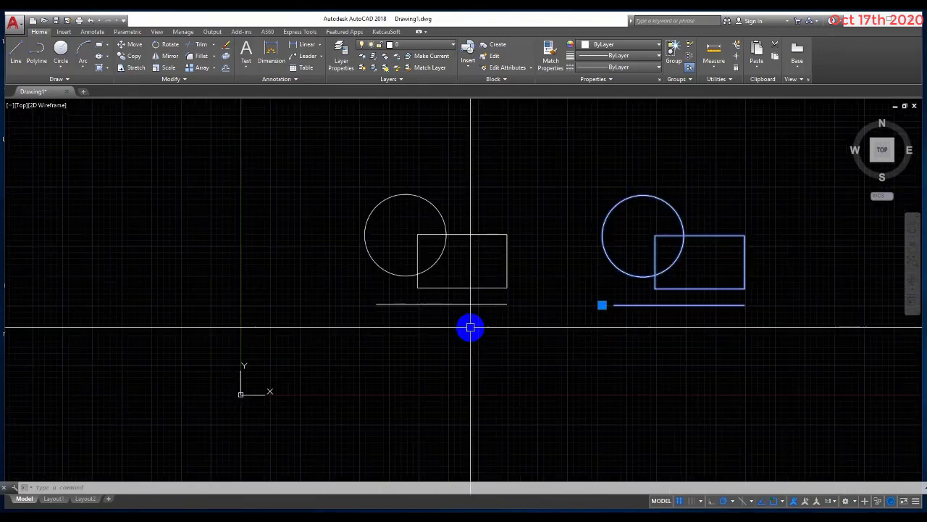
scroll(434, 326, up, 2)
middle_drag(434, 326, 305, 299)
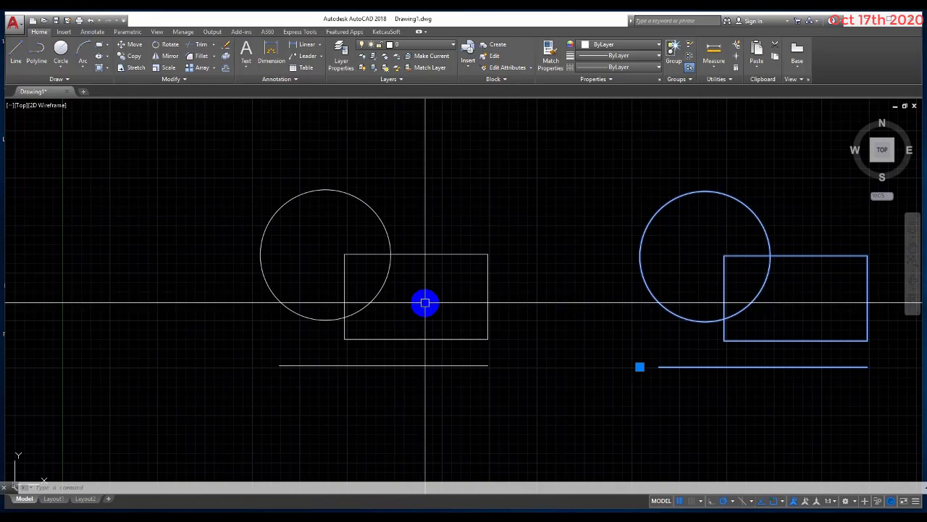
Step: Window-select only the left circle and rectangle, leaving out the line, and copy them with Ctrl+C
click(402, 224)
click(326, 224)
key(Escape)
click(478, 217)
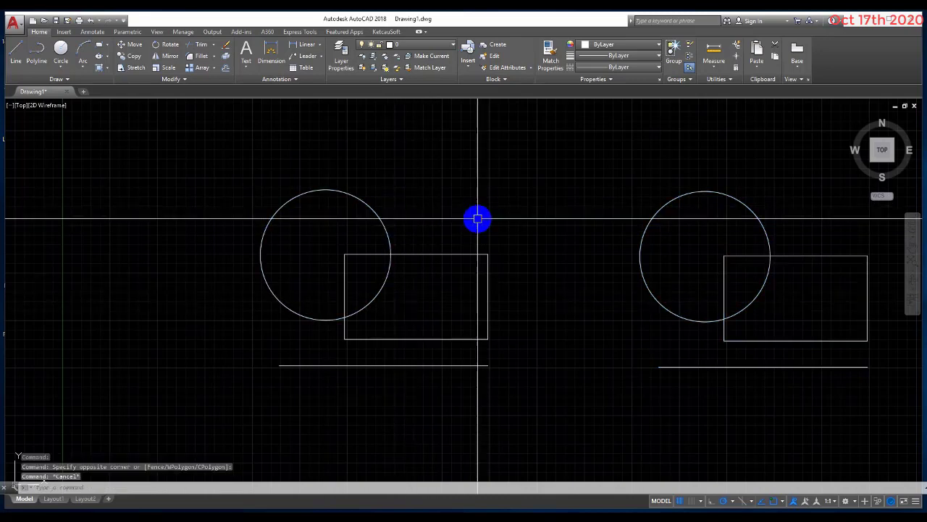
click(434, 280)
key(Escape)
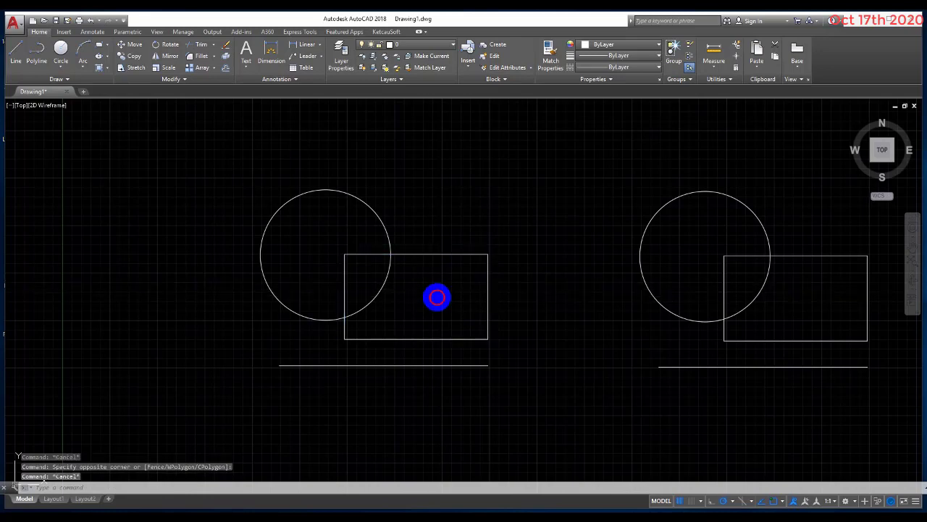
click(437, 297)
click(353, 232)
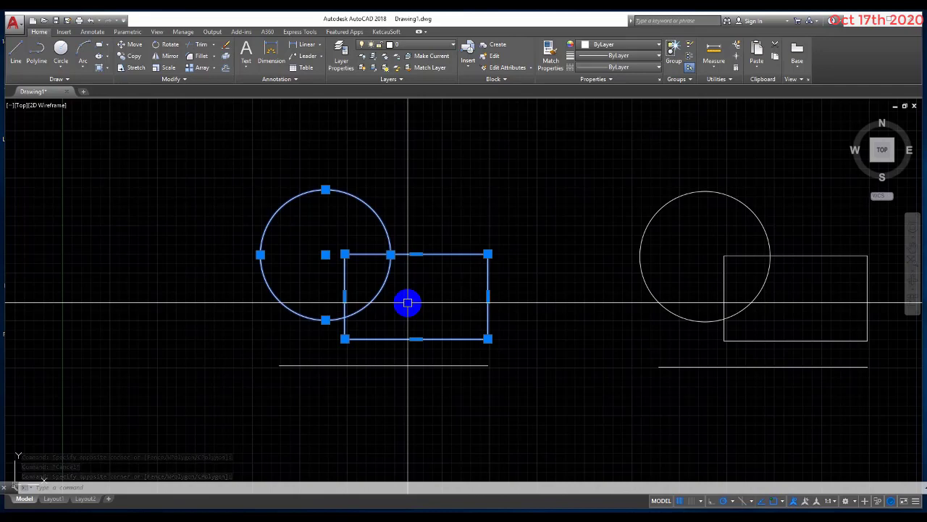
key(ctrl+c)
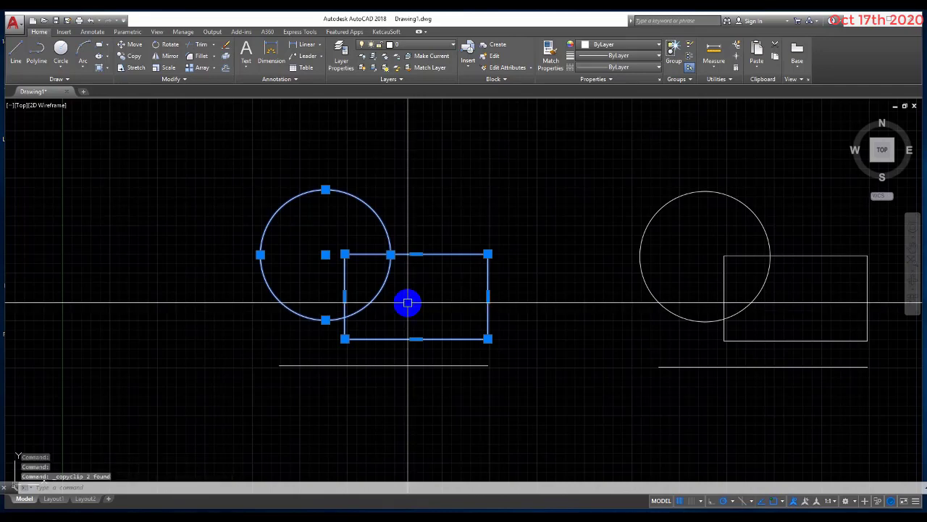
scroll(424, 265, down, 5)
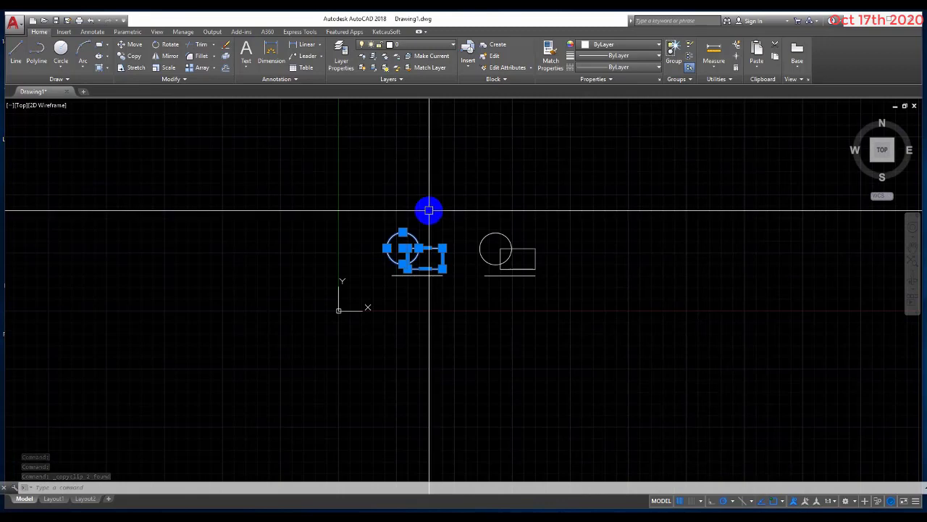
Step: Paste the circle and rectangle as a block right of the second group, then select it
key(ctrl+shift+v)
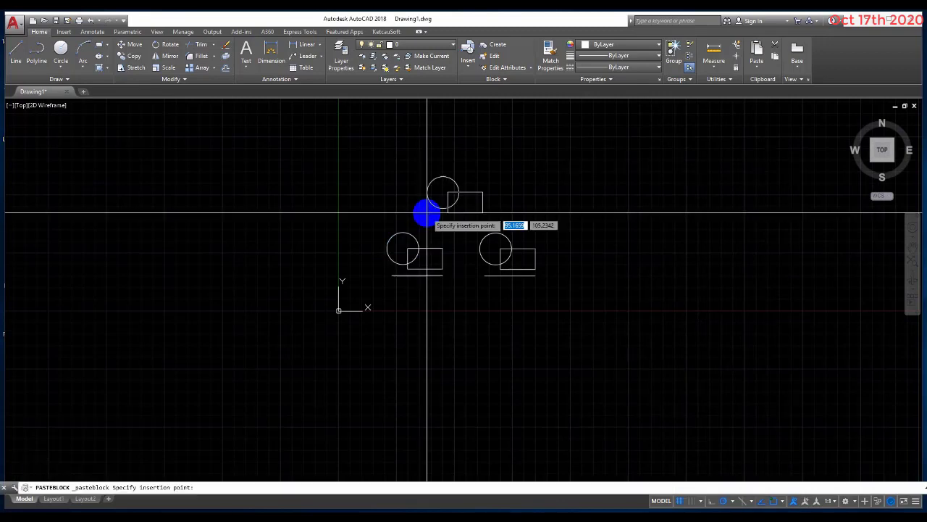
click(550, 265)
scroll(559, 263, up, 3)
click(592, 235)
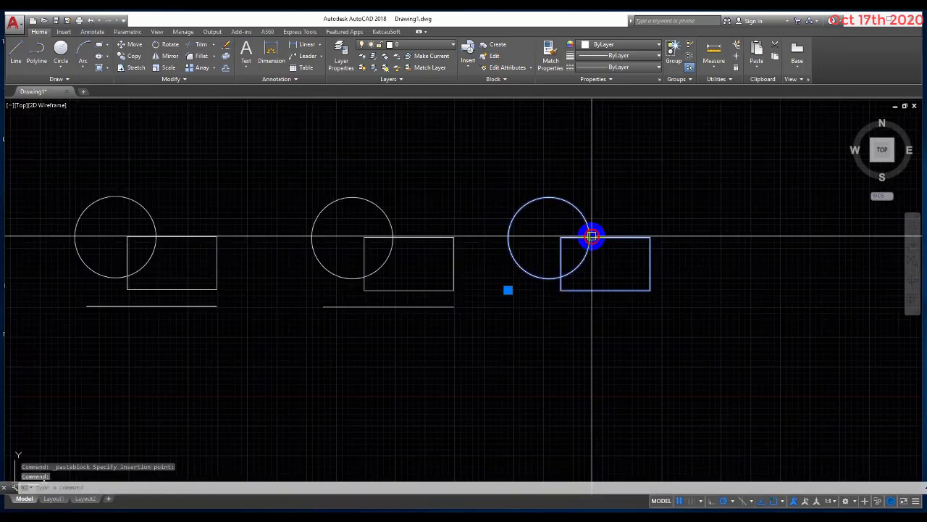
scroll(500, 275, down, 3)
scroll(499, 275, up, 3)
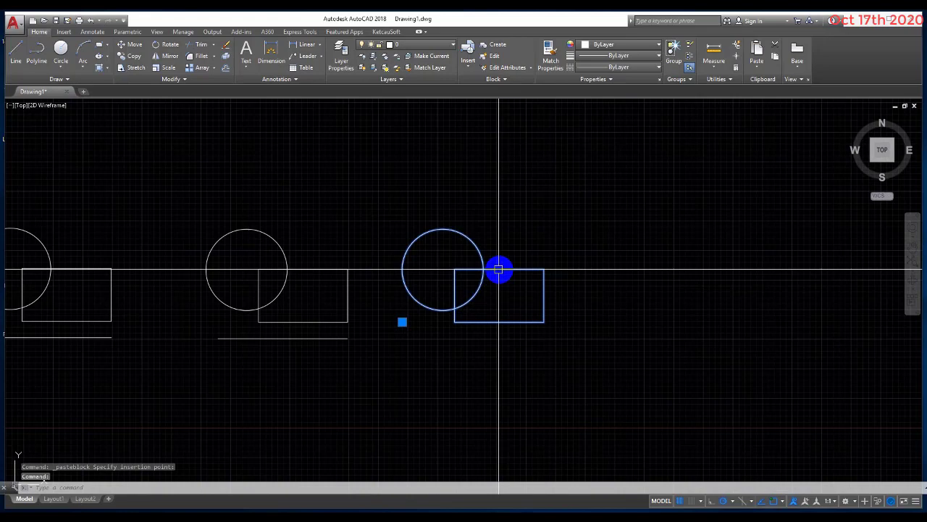
scroll(507, 276, down, 2)
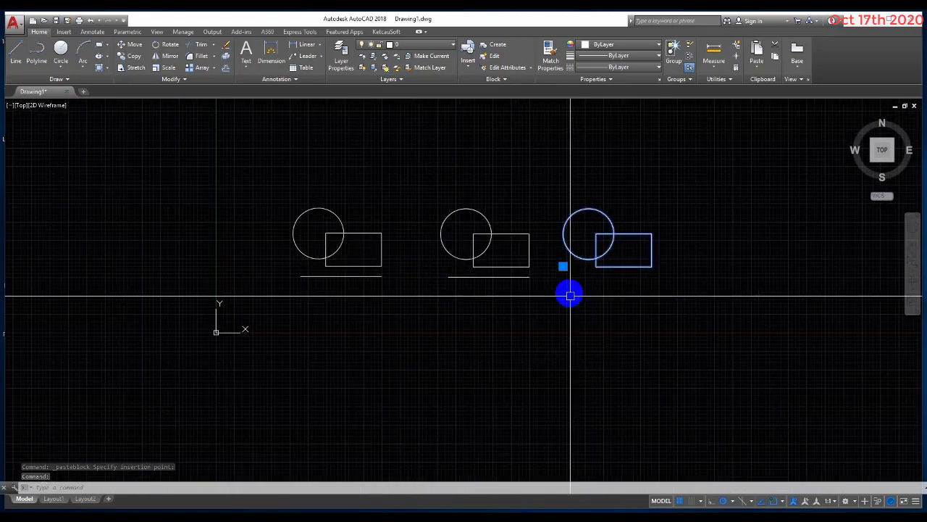
scroll(500, 284, up, 4)
scroll(478, 304, down, 2)
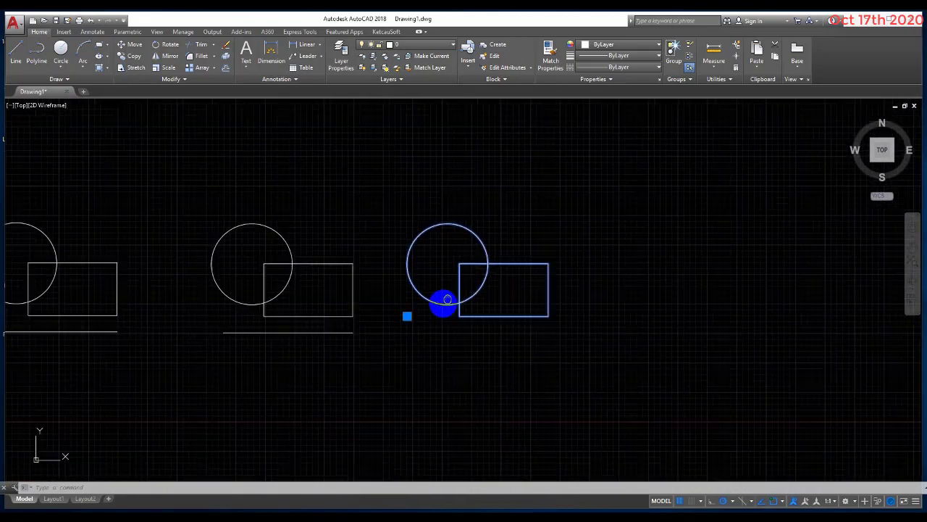
scroll(449, 308, down, 3)
scroll(478, 297, up, 3)
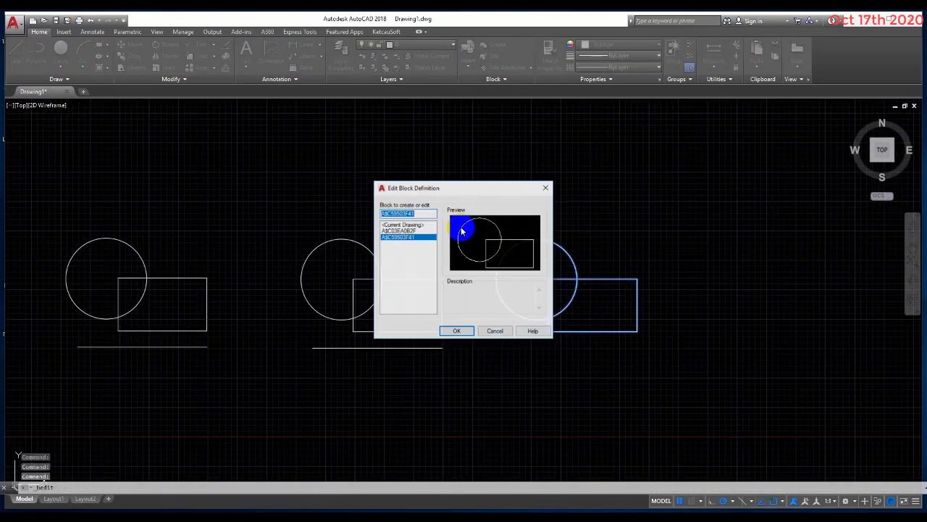
Step: Cancel Edit Block Definition, double-click the third block to check its circle-and-rectangle preview, then cancel again
click(497, 330)
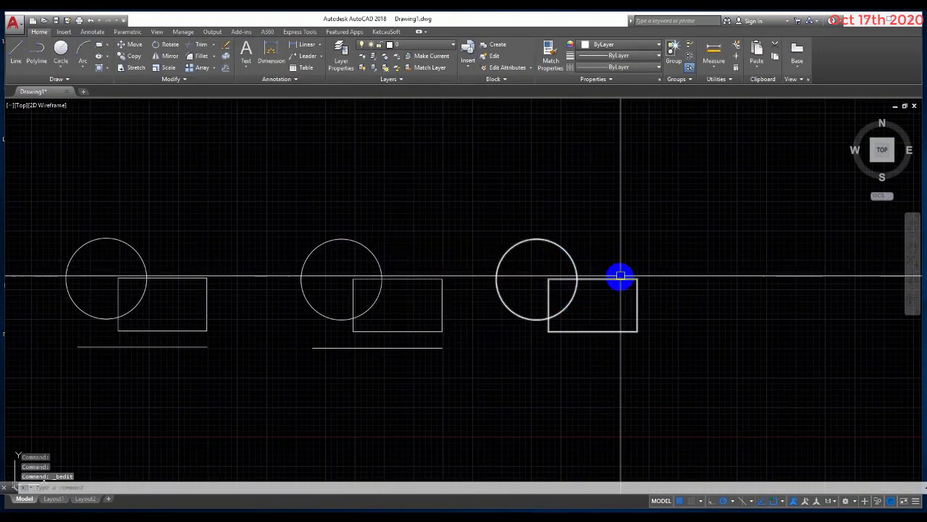
double_click(621, 276)
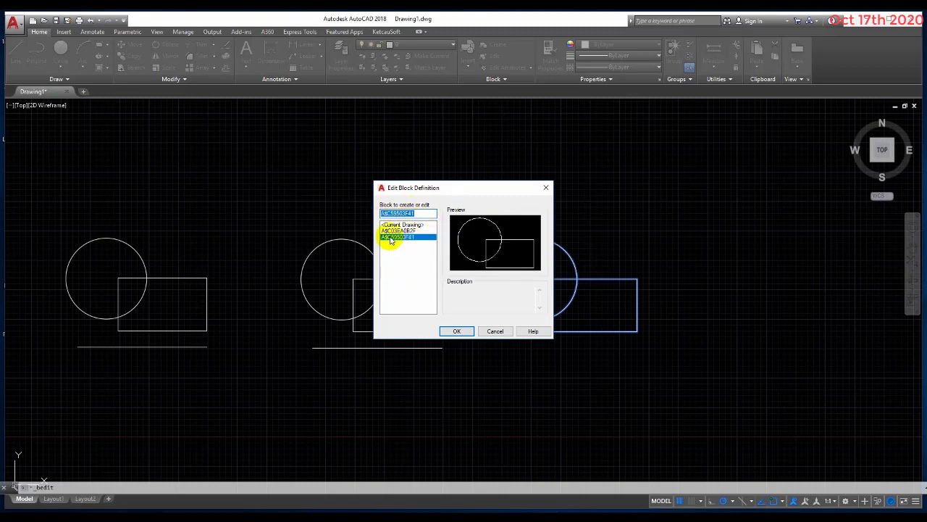
click(459, 221)
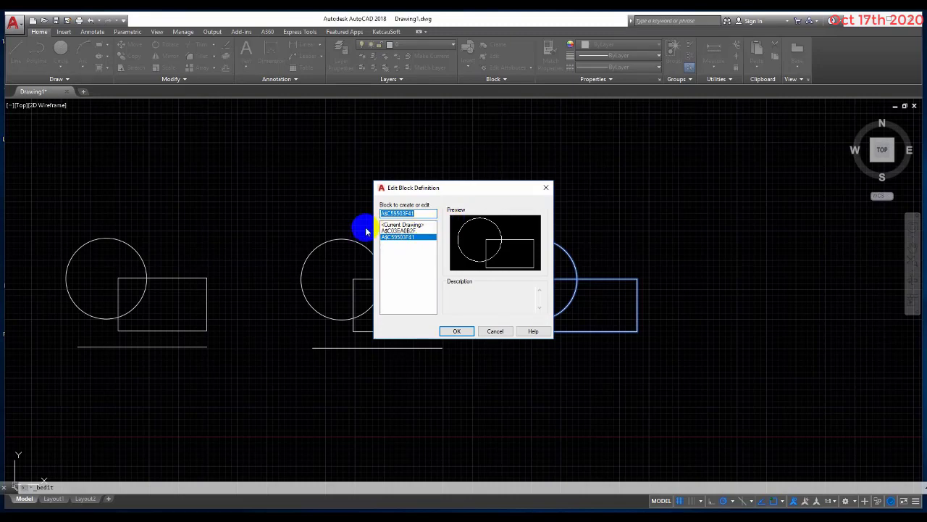
click(503, 331)
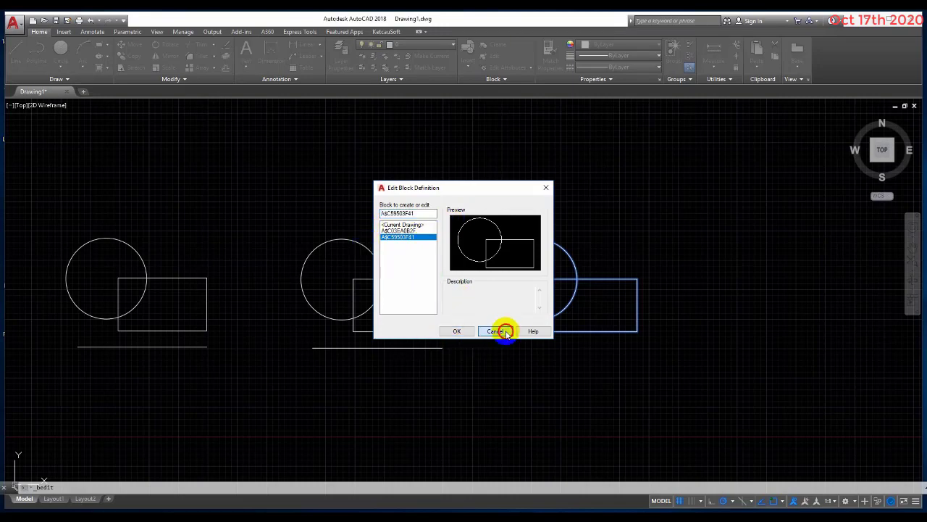
Step: Zoom and pan until all three circle-and-rectangle groups sit centred in view
scroll(459, 329, down, 3)
scroll(490, 308, up, 4)
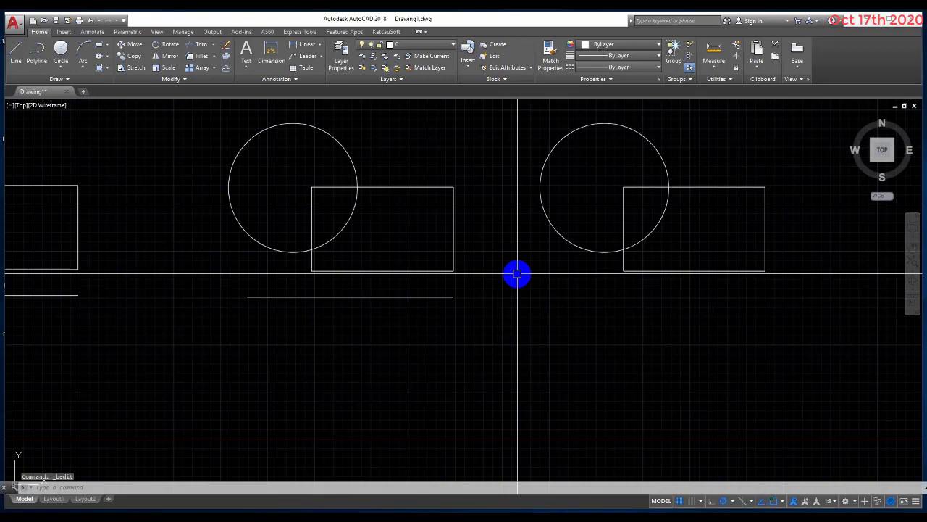
scroll(518, 274, down, 4)
scroll(493, 253, up, 3)
scroll(501, 311, down, 3)
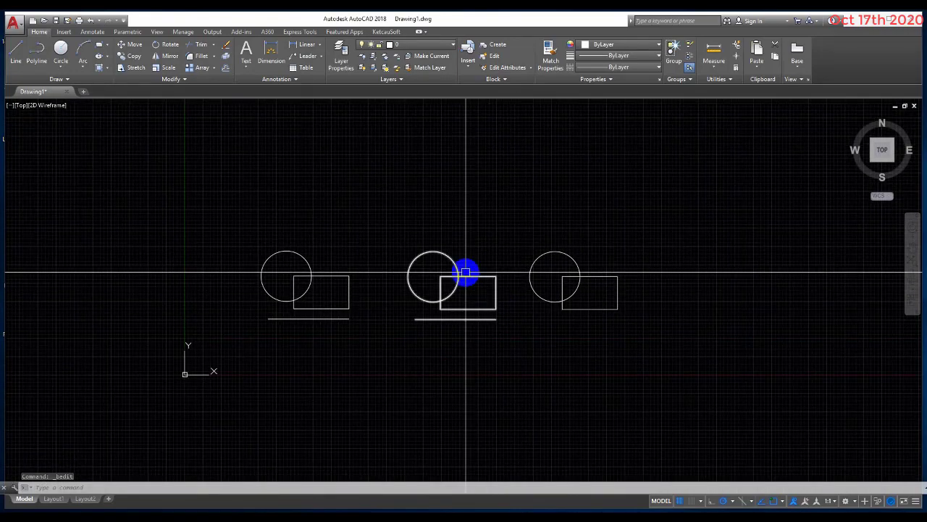
scroll(471, 277, up, 2)
scroll(482, 285, down, 2)
scroll(493, 311, up, 2)
scroll(500, 327, down, 2)
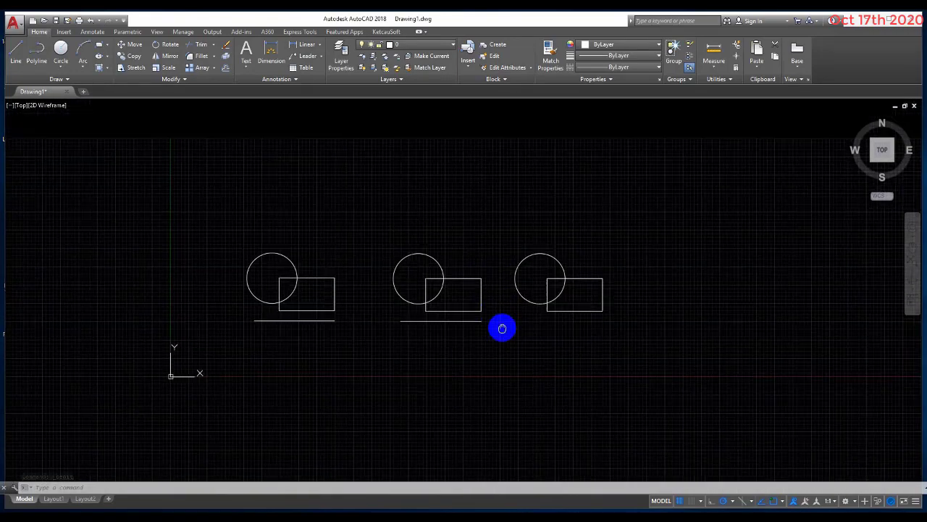
scroll(503, 326, up, 3)
scroll(534, 324, down, 1)
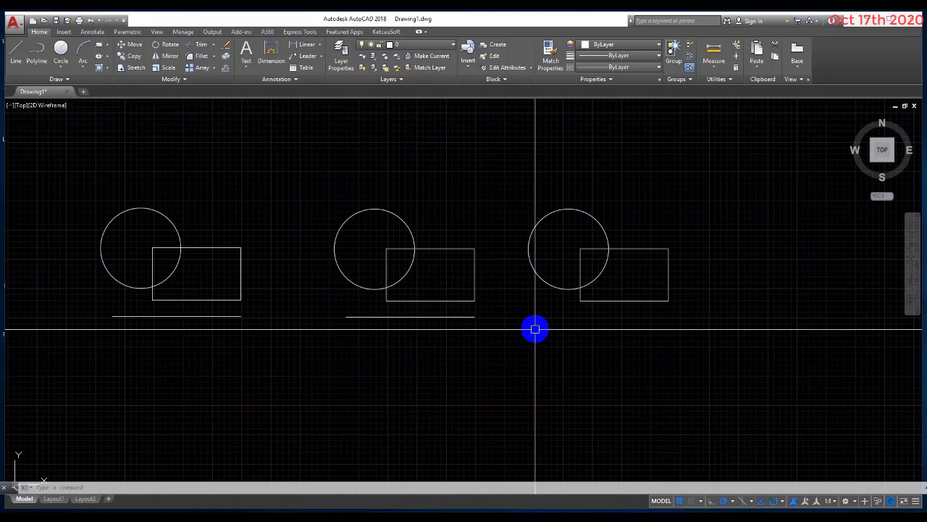
middle_drag(494, 344, 554, 324)
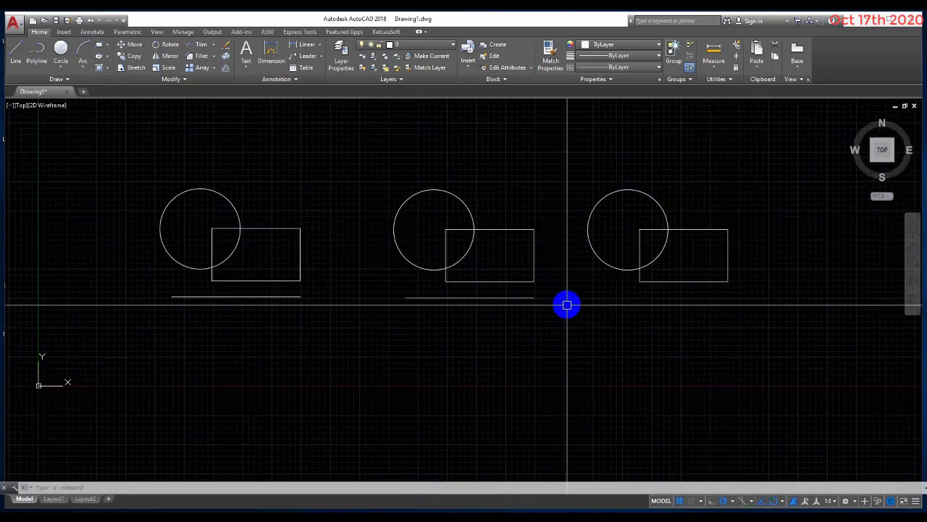